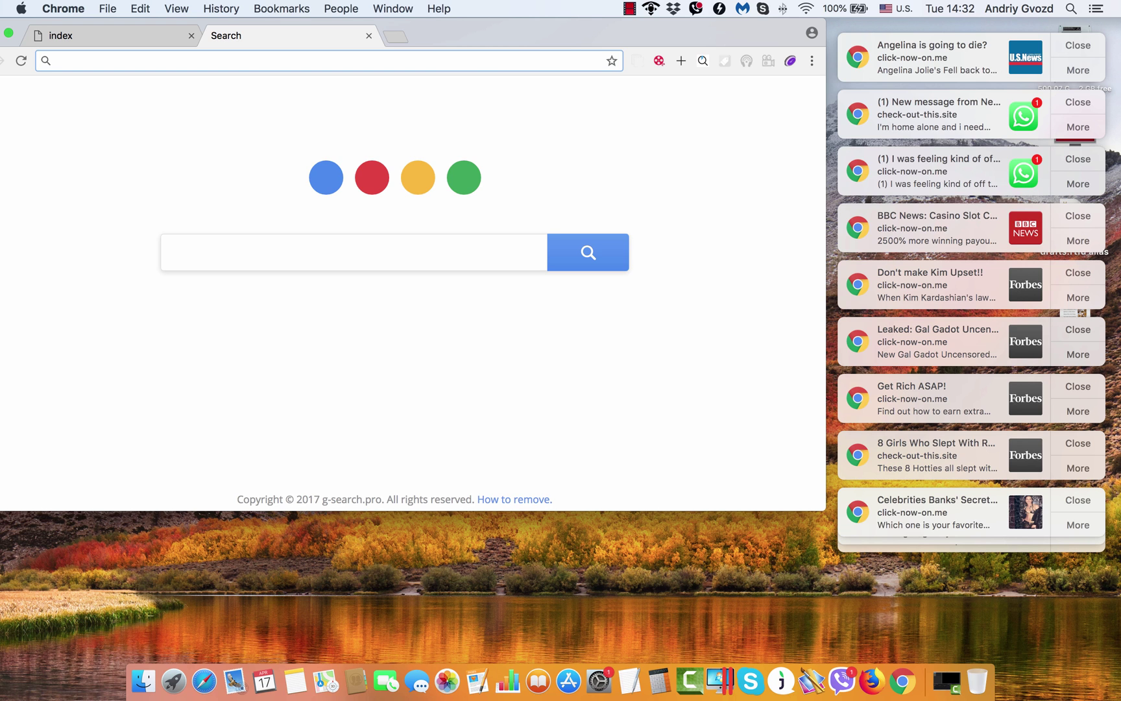
# Step: Dismiss six stacked spam notification cards, including McDonald's Gifts!, from the top
pyautogui.click(1078, 45)
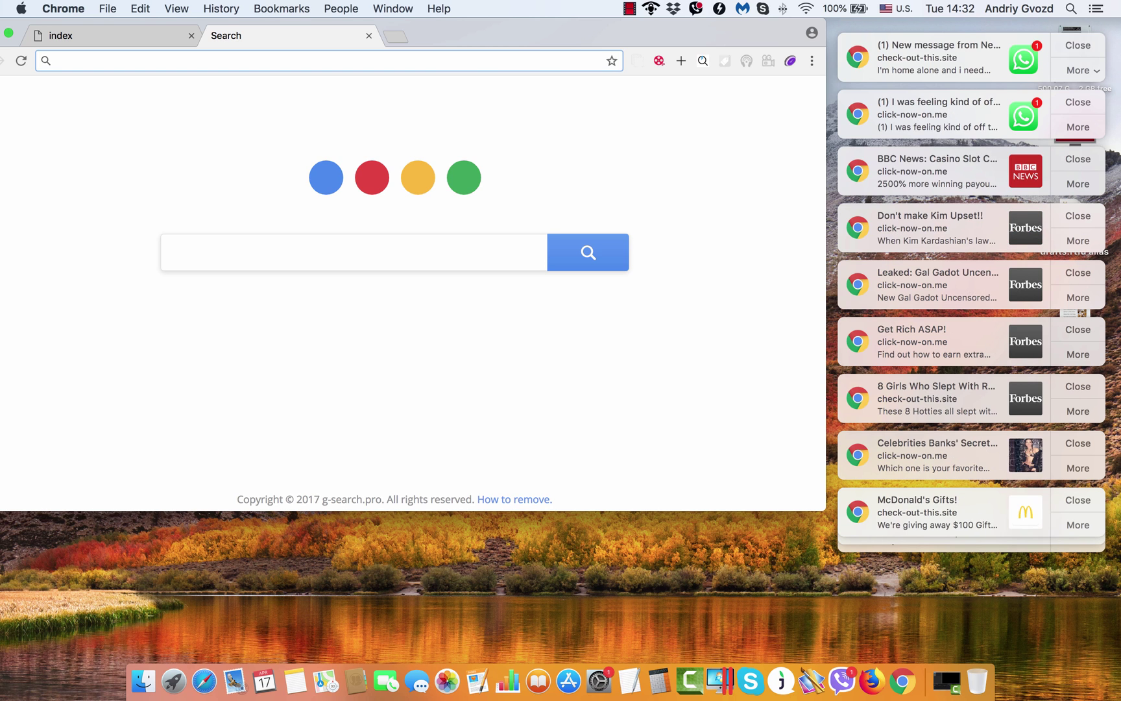
pyautogui.click(1077, 45)
pyautogui.click(1077, 46)
pyautogui.click(1077, 45)
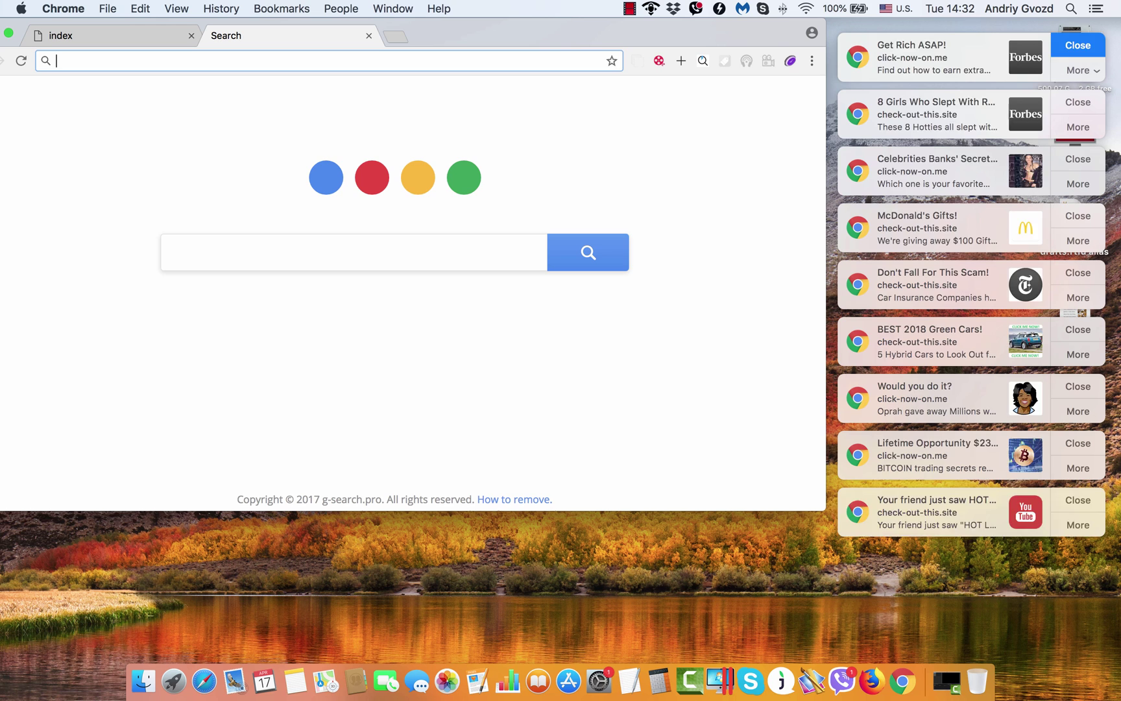
pyautogui.click(1077, 45)
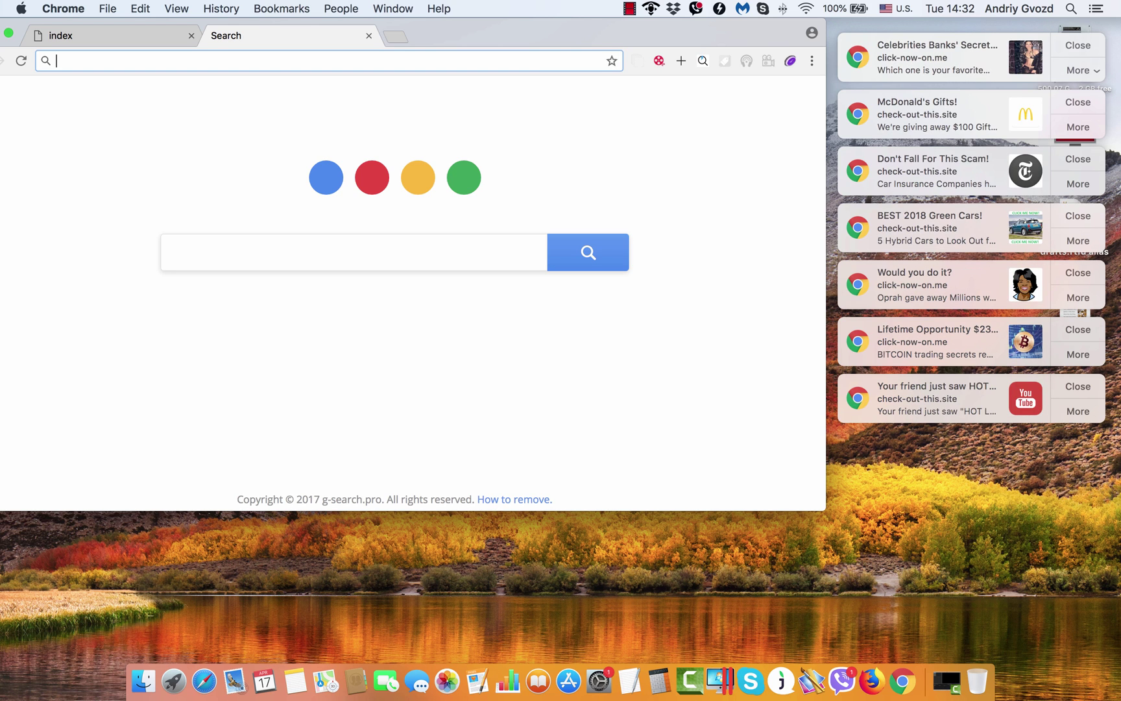
pyautogui.click(1077, 45)
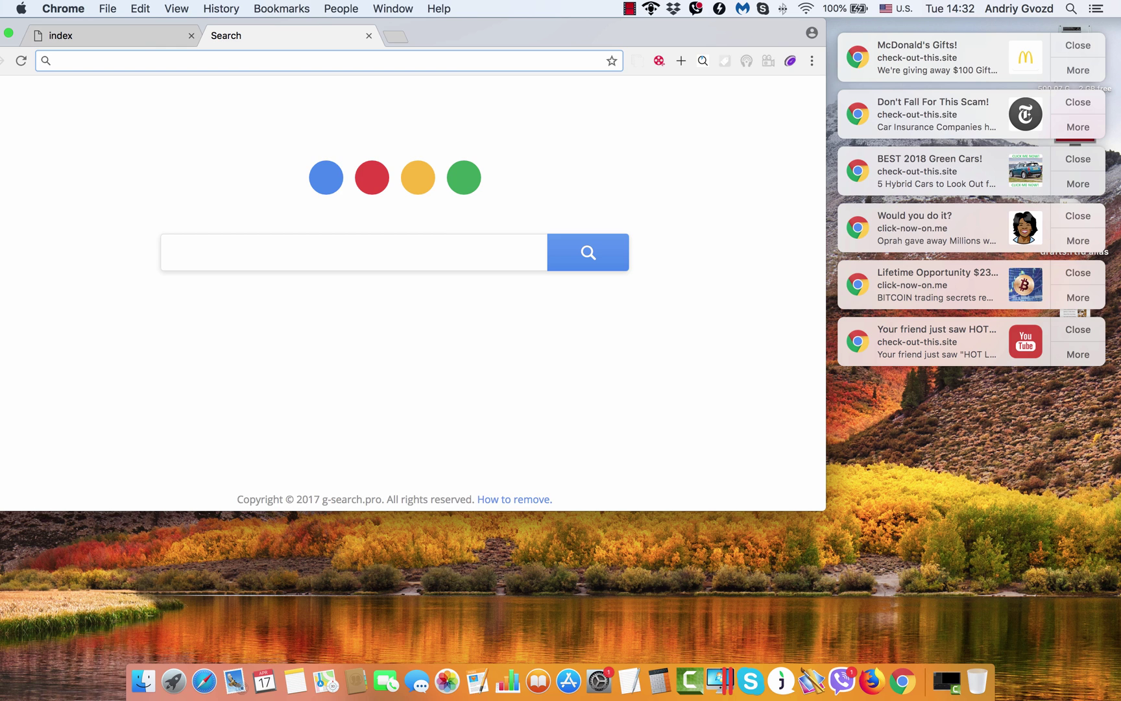
pyautogui.click(1077, 45)
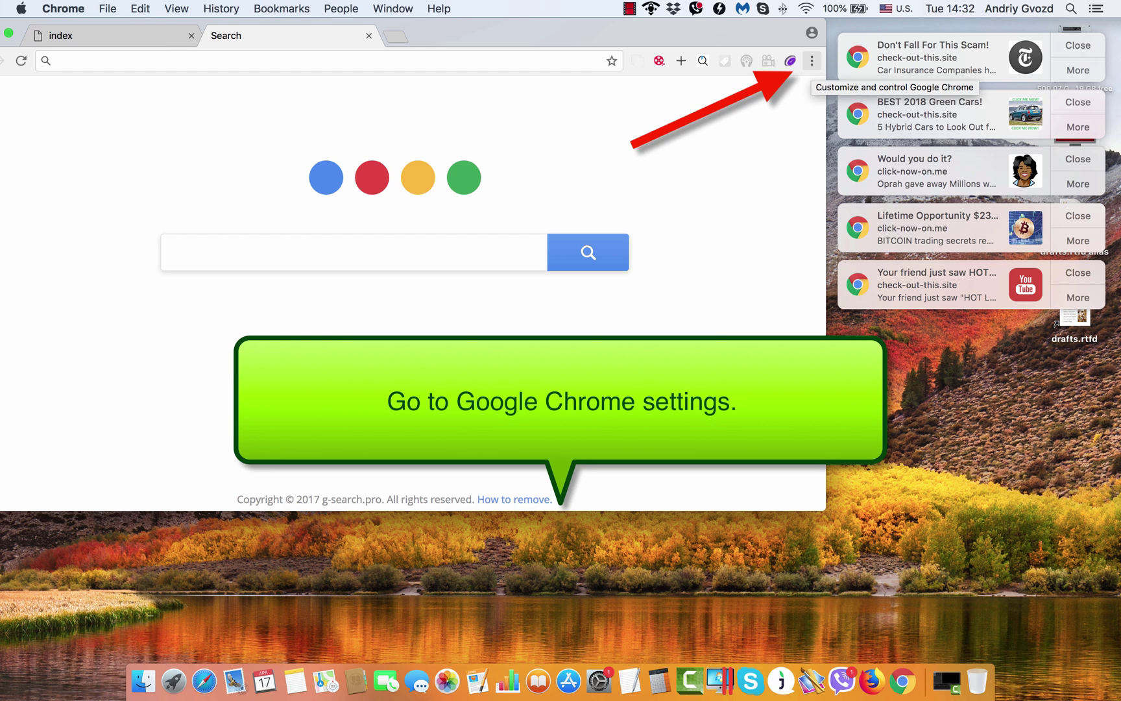
# Step: Open Chrome's three-dot Customize and control menu
pyautogui.click(811, 60)
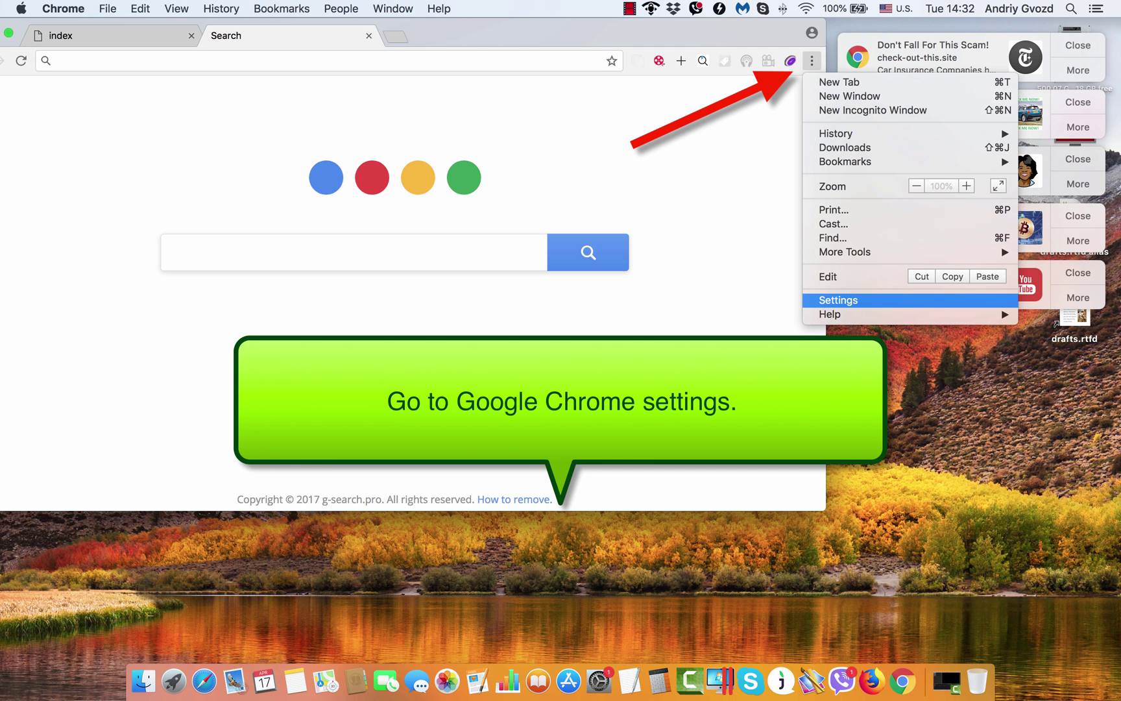
# Step: Open Chrome Settings and expand its Advanced section
pyautogui.click(838, 300)
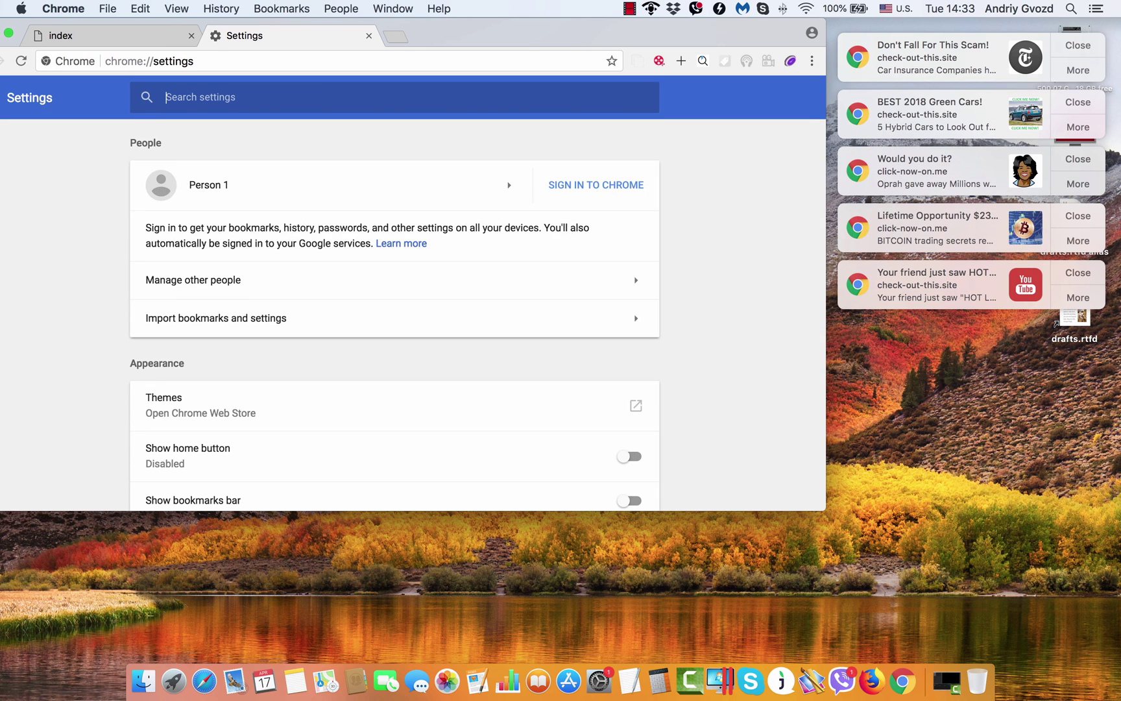
pyautogui.scroll(-10, 394, 316)
pyautogui.scroll(-3, 395, 315)
pyautogui.scroll(-5, 394, 315)
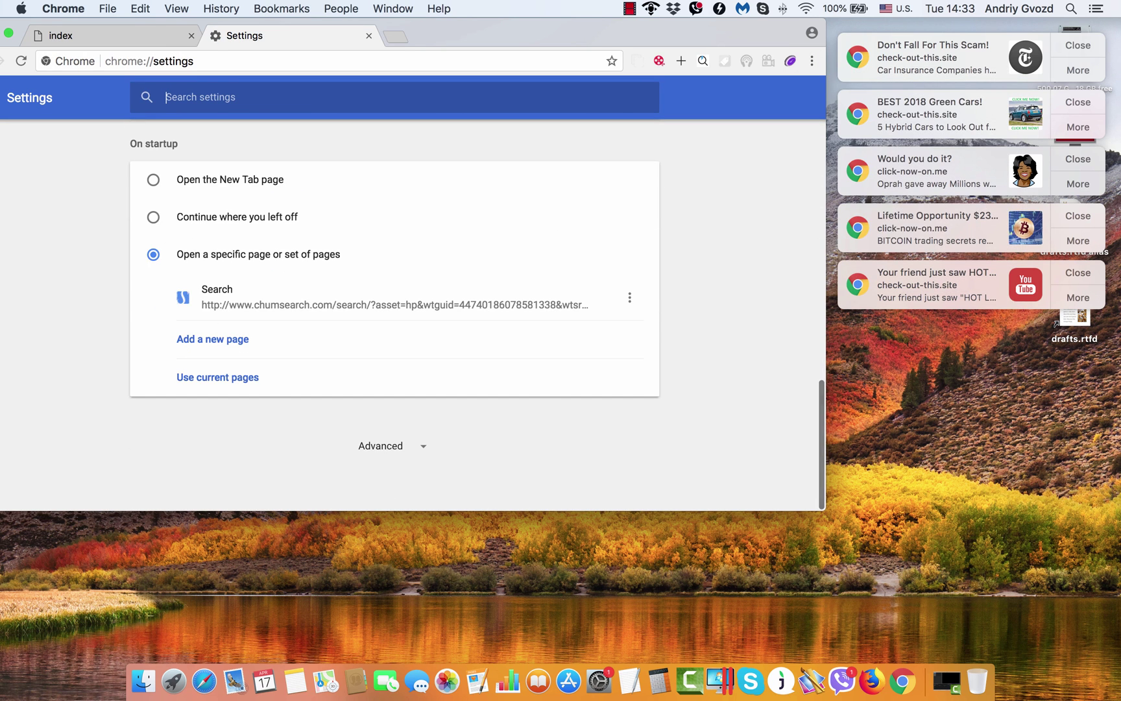
pyautogui.scroll(1, 429, 456)
pyautogui.scroll(2, 430, 456)
pyautogui.scroll(3, 429, 456)
pyautogui.scroll(4, 394, 315)
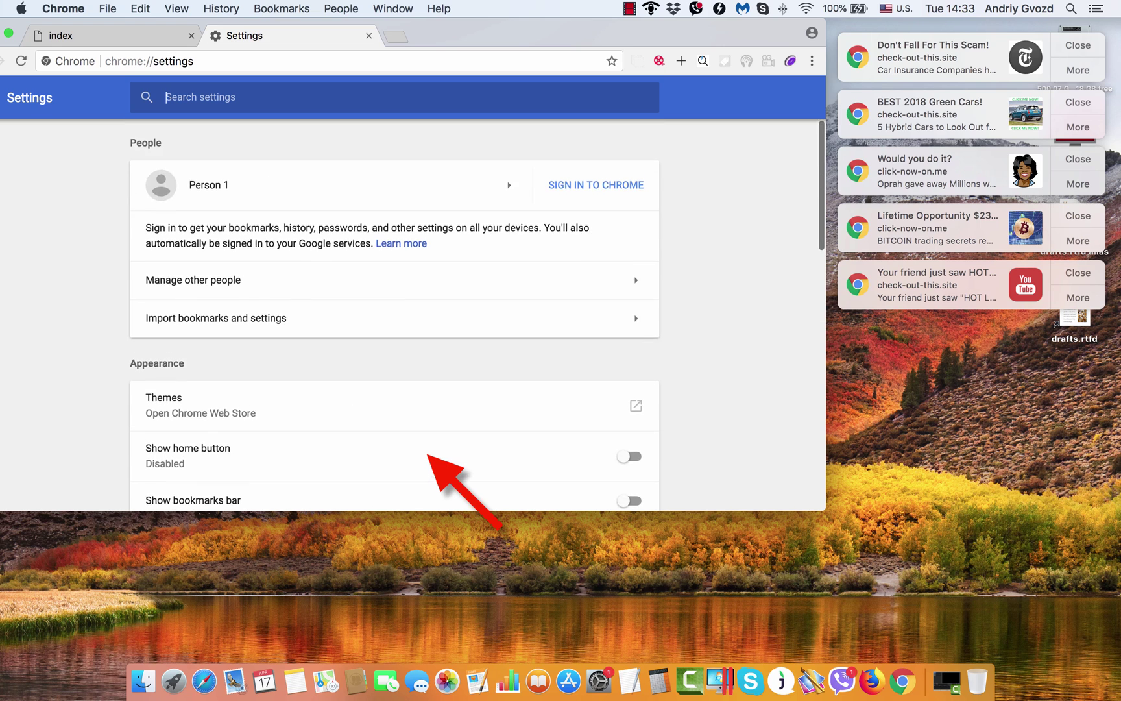
pyautogui.scroll(-10, 393, 316)
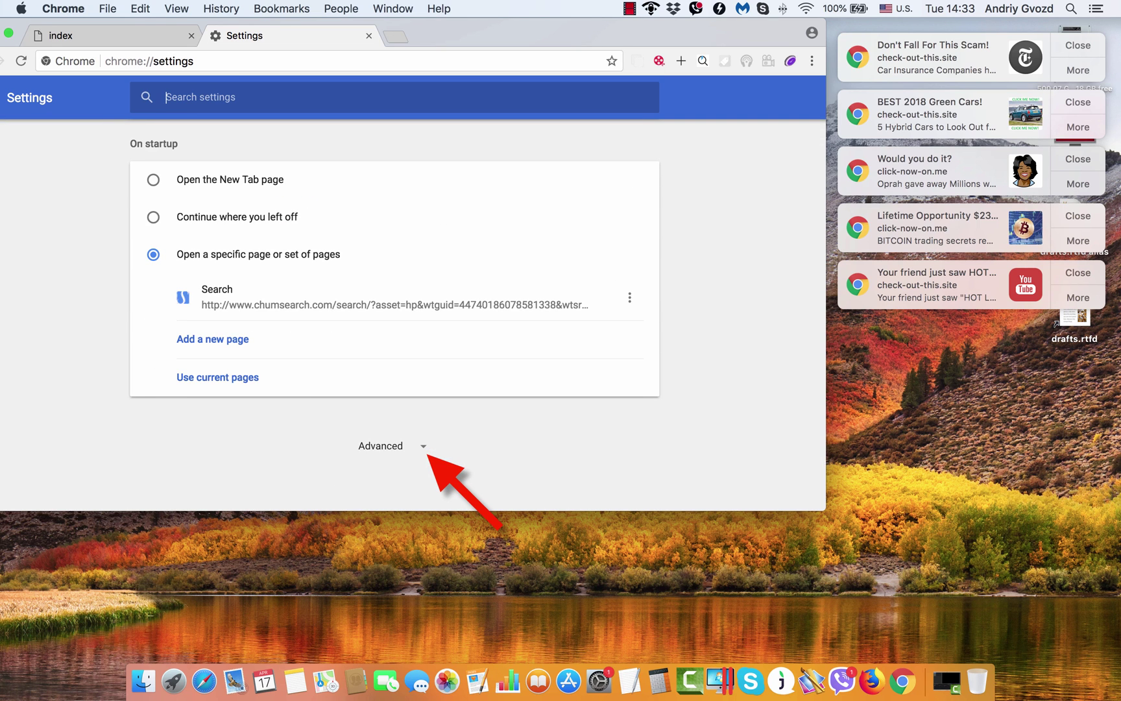
pyautogui.click(380, 445)
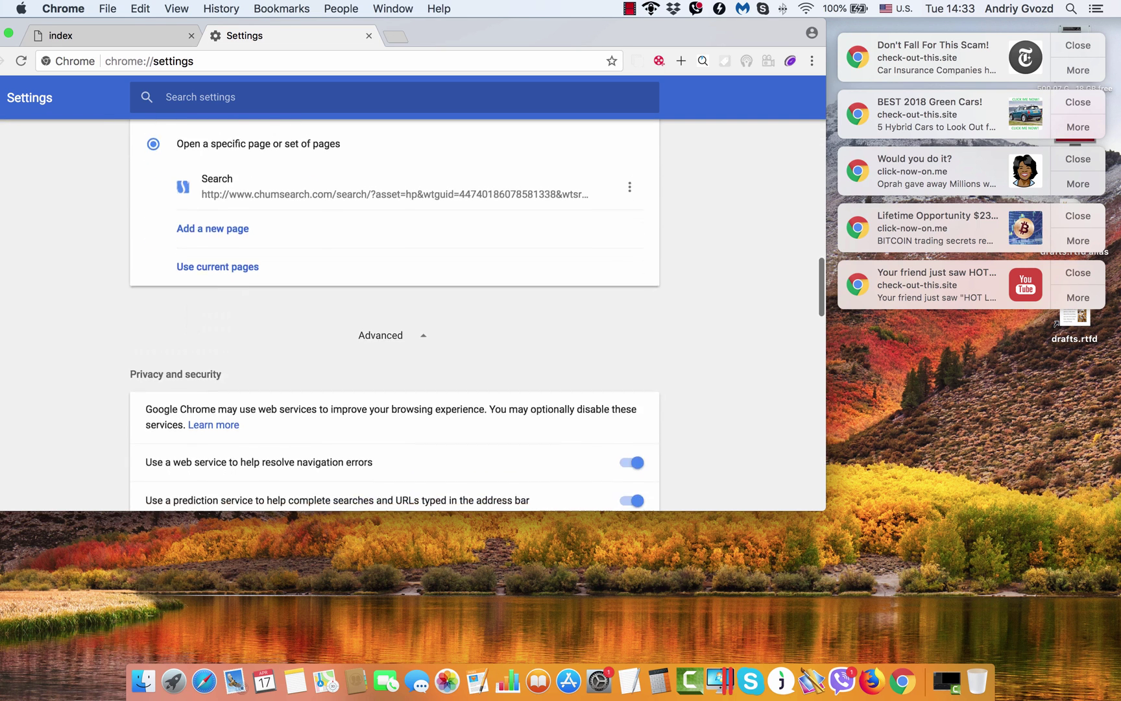
pyautogui.scroll(-2, 395, 315)
pyautogui.scroll(-1, 395, 315)
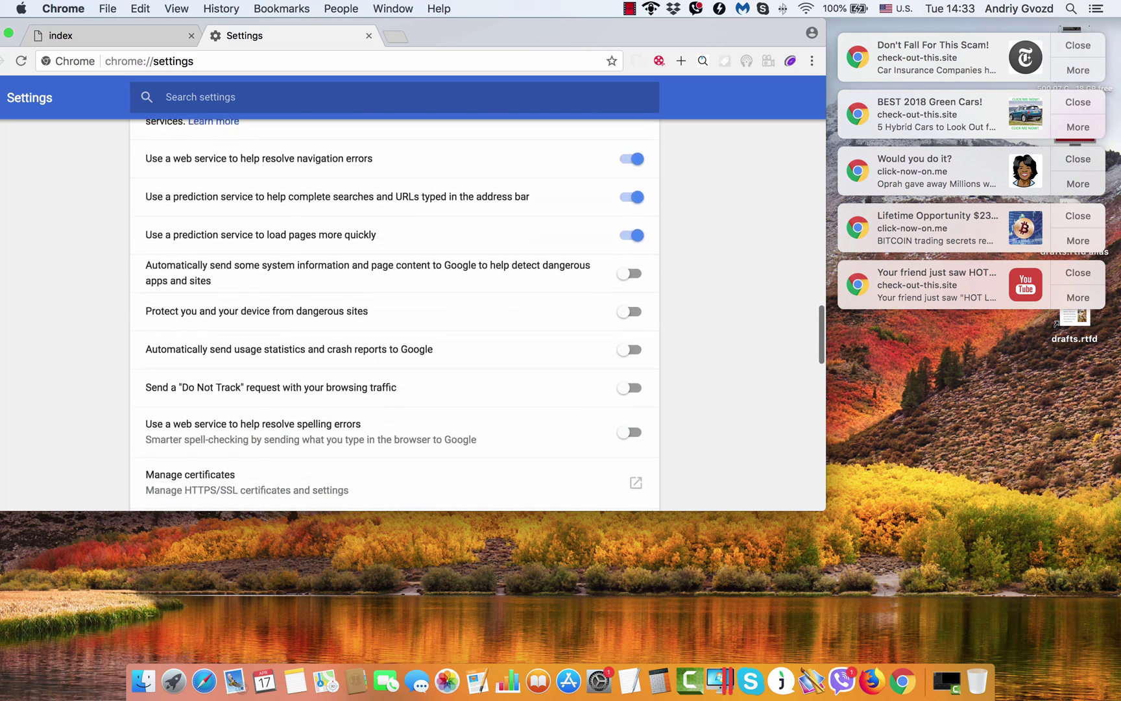
pyautogui.scroll(-2, 394, 315)
pyautogui.scroll(-1, 394, 316)
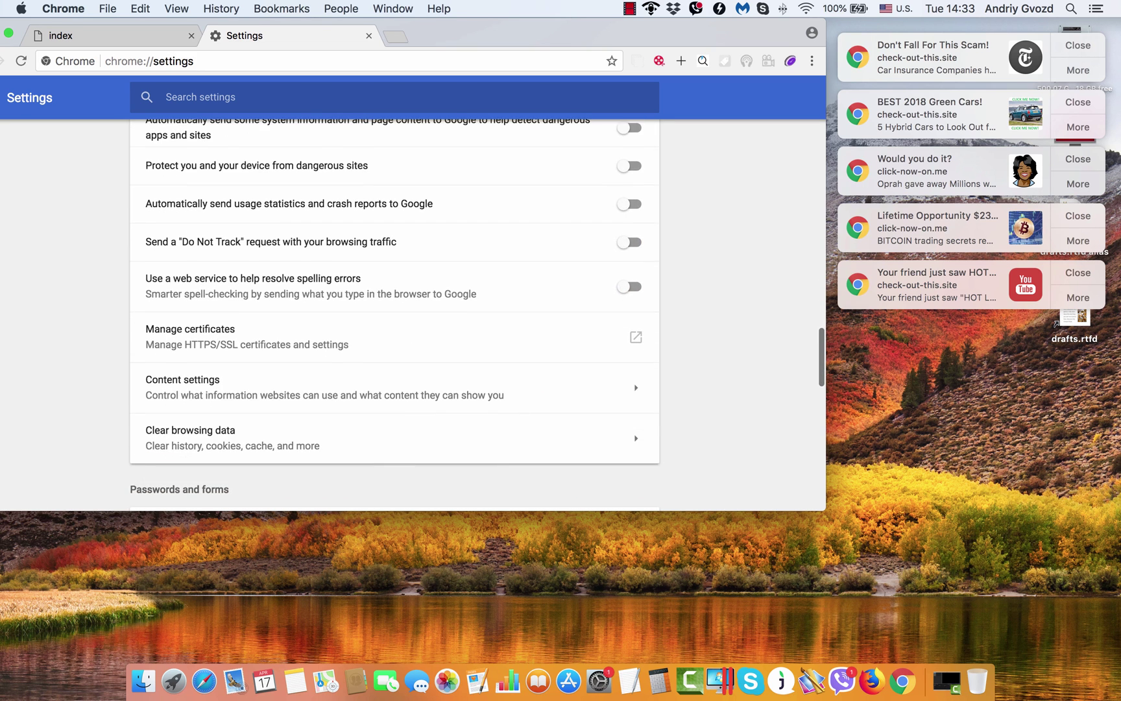
pyautogui.scroll(-1, 393, 315)
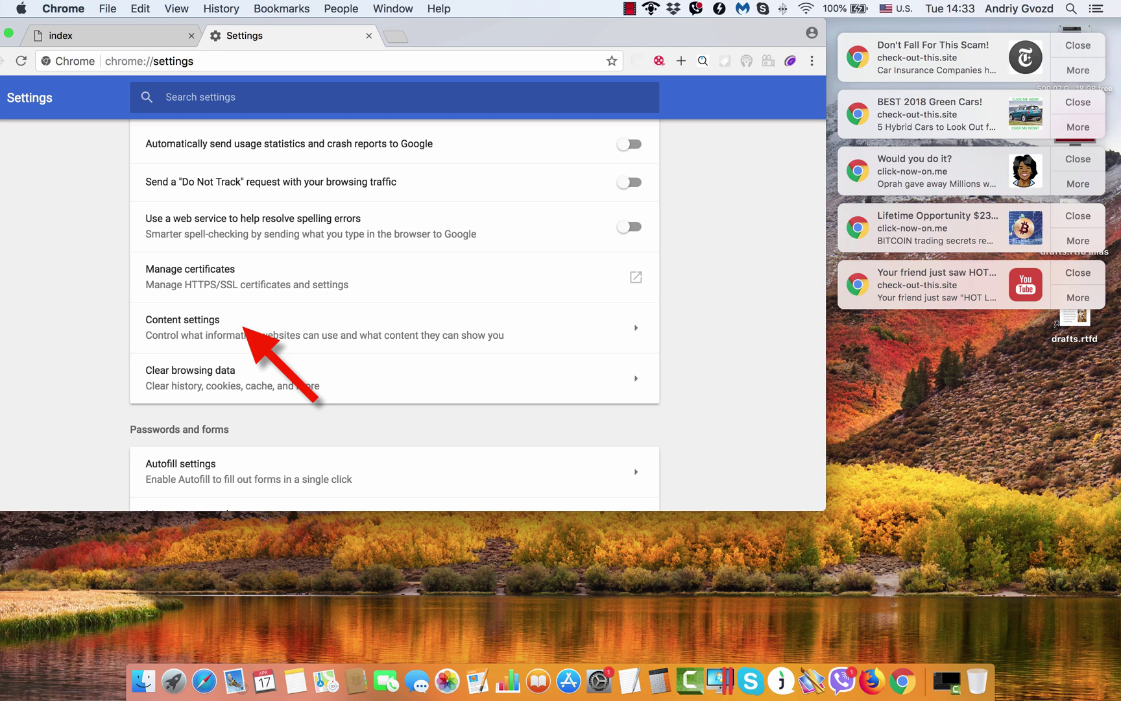
# Step: Go to Content settings, then its Notifications permission page
pyautogui.click(245, 327)
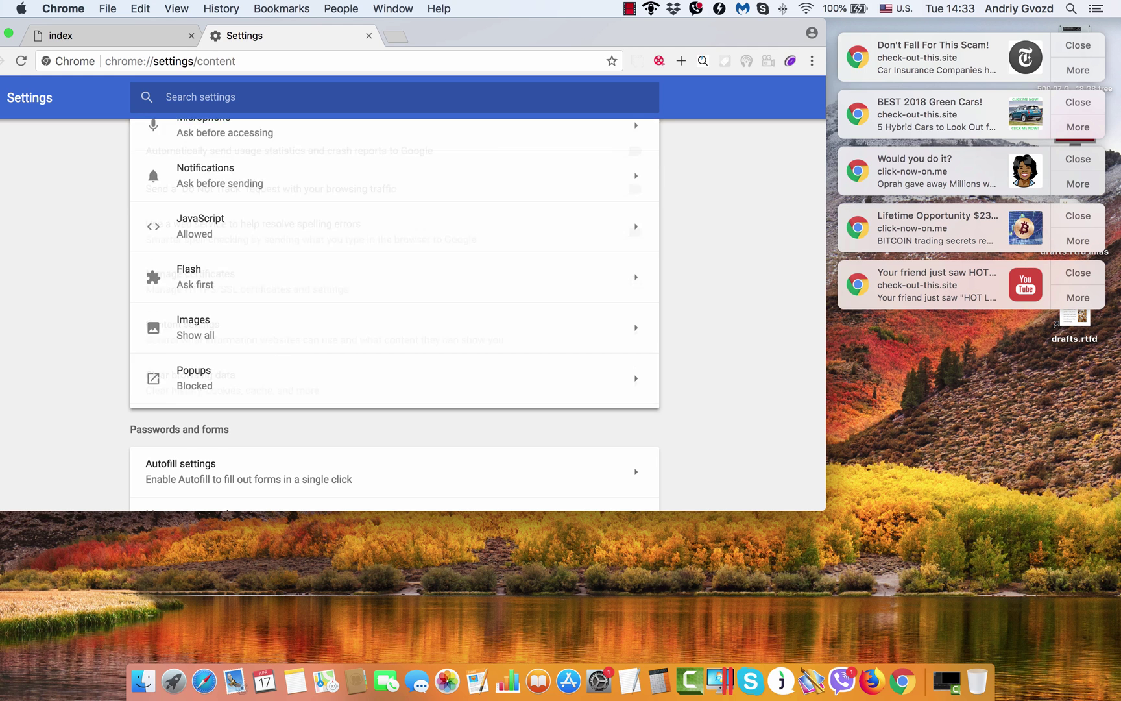
pyautogui.scroll(-2, 394, 316)
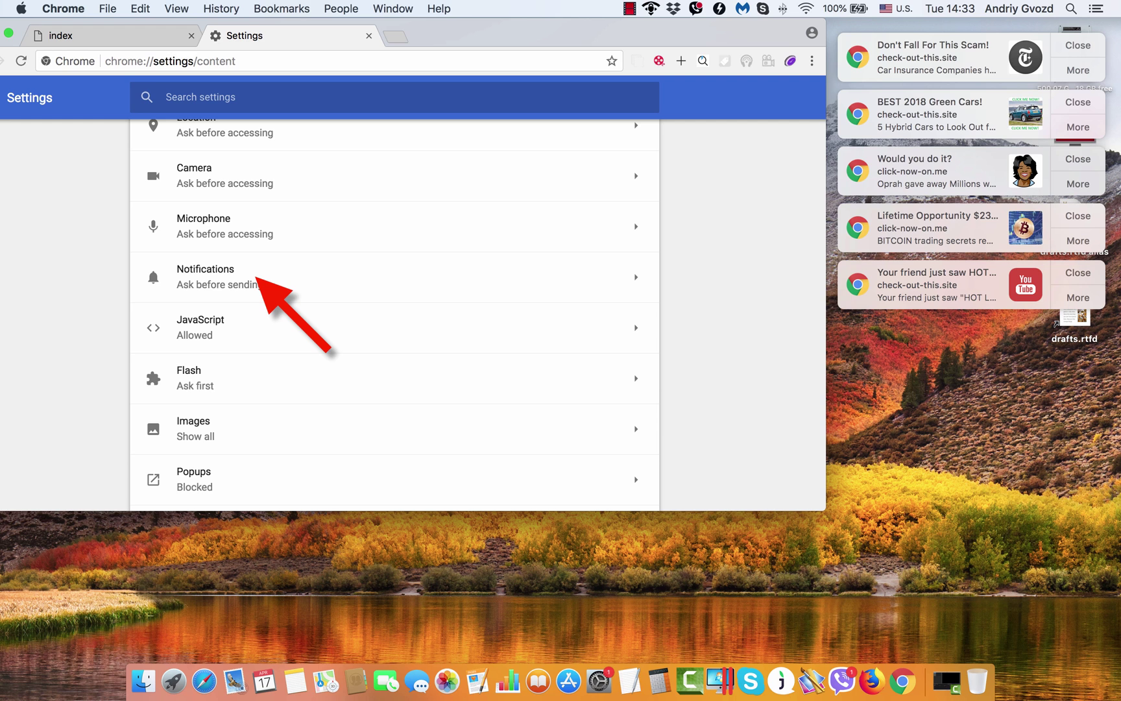
pyautogui.click(258, 278)
pyautogui.scroll(-2, 394, 315)
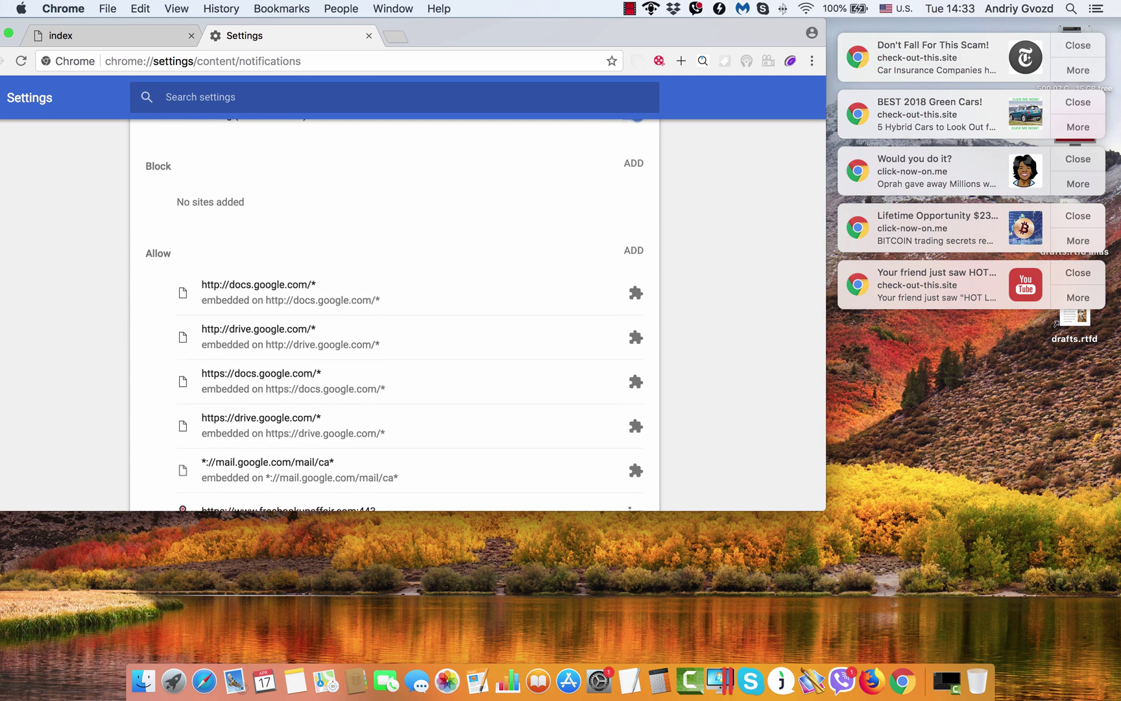
pyautogui.scroll(-2, 395, 316)
pyautogui.scroll(-1, 394, 316)
pyautogui.scroll(-1, 394, 316)
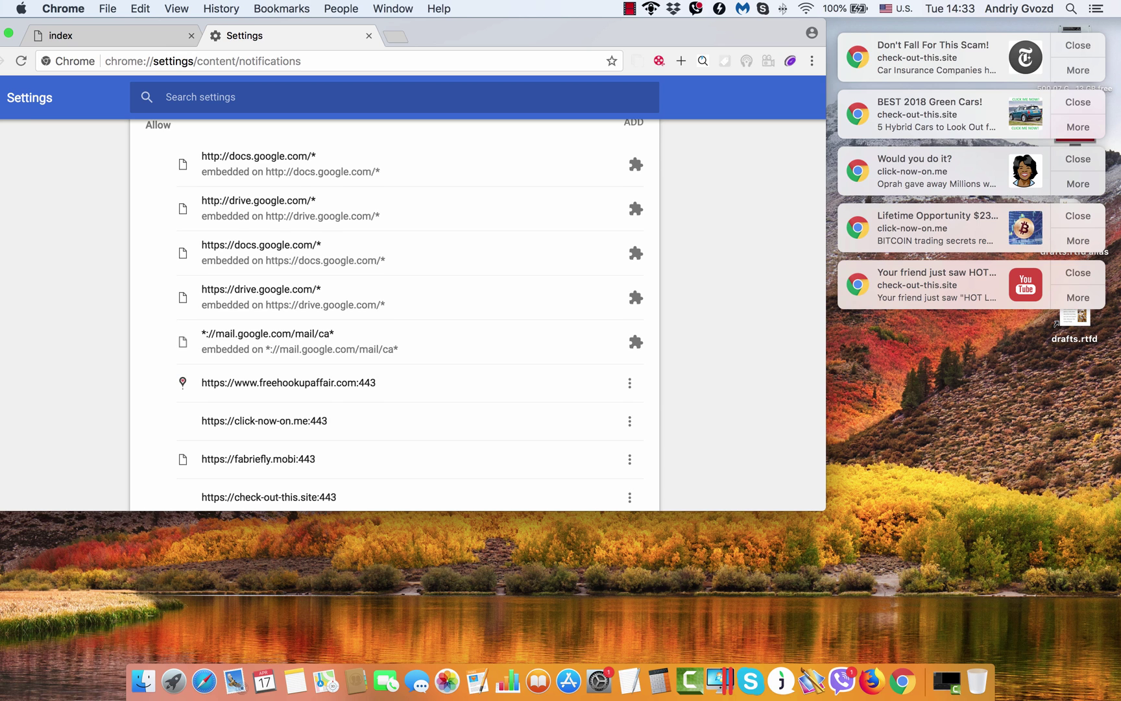
pyautogui.scroll(-1, 394, 315)
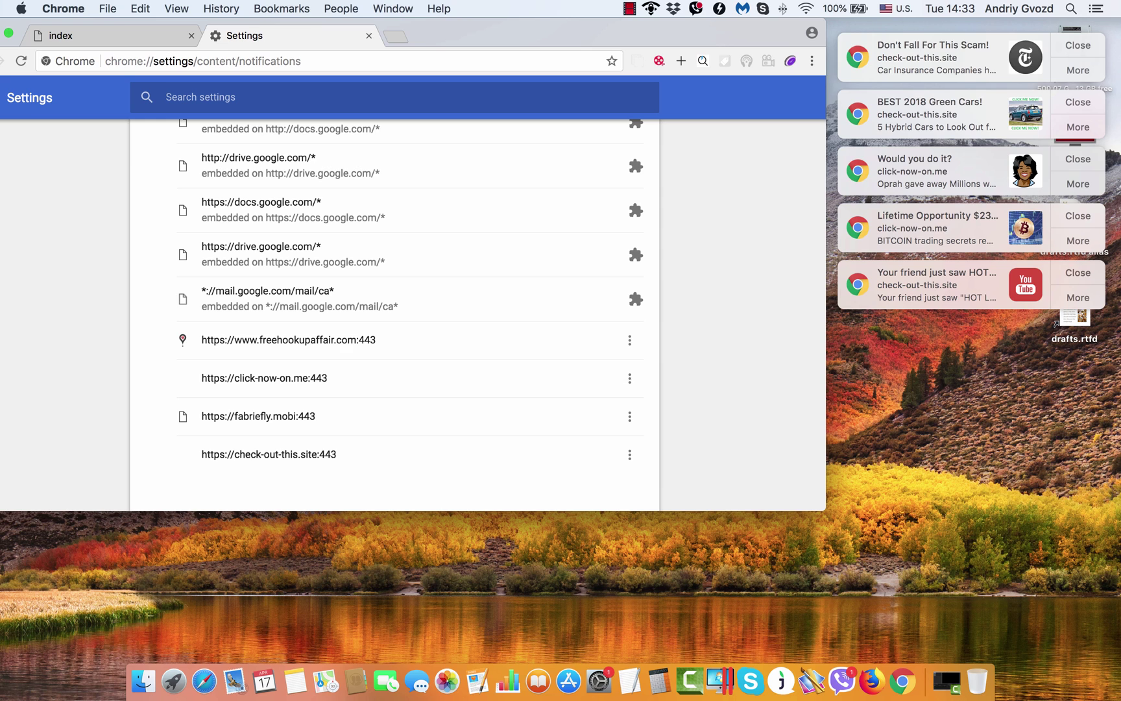
# Step: Remove freehookupaffair.com and click-now-on.me from the notification Allow list
pyautogui.click(629, 340)
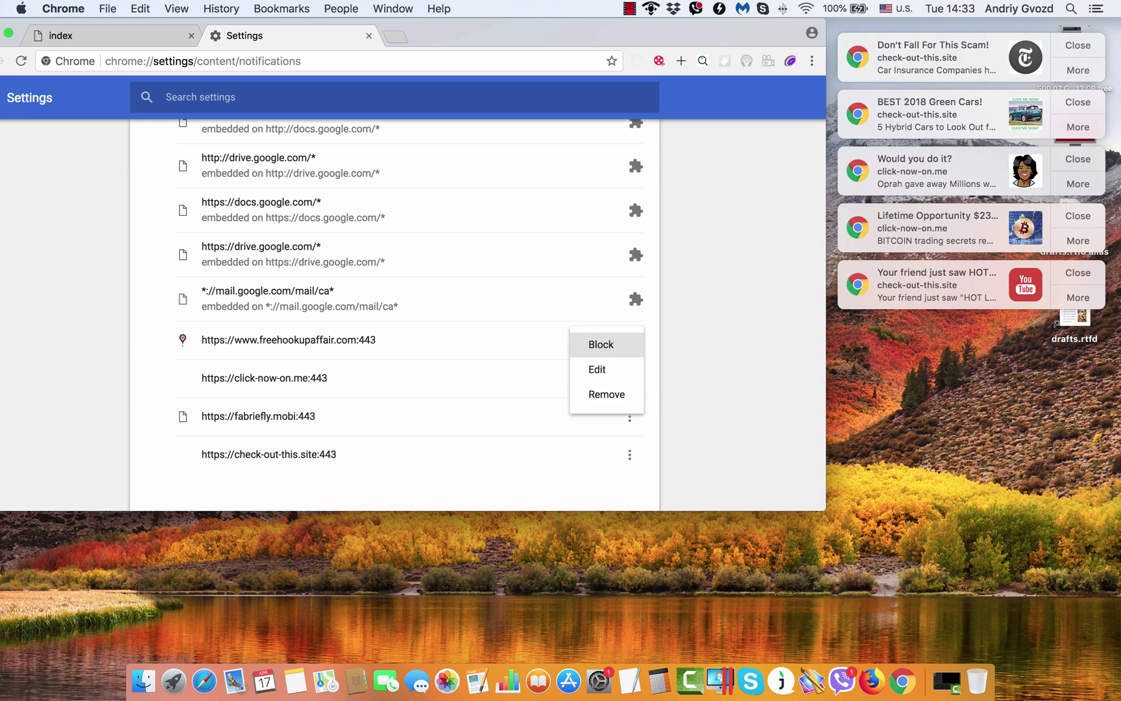
pyautogui.click(606, 394)
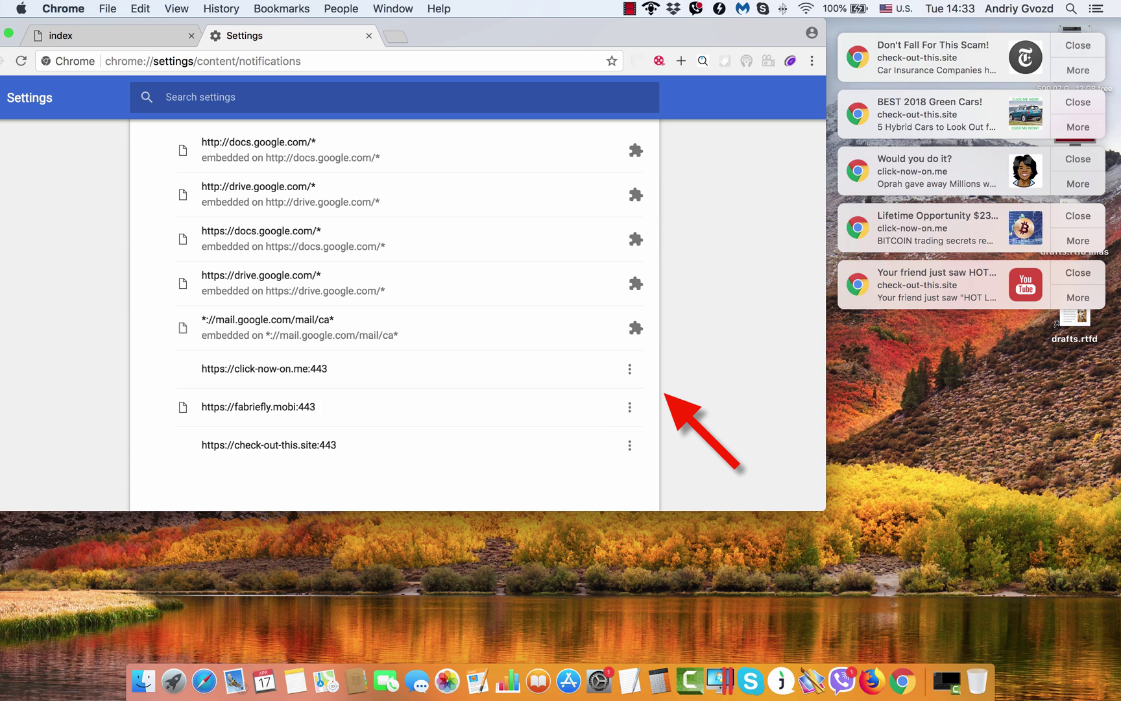
pyautogui.click(629, 368)
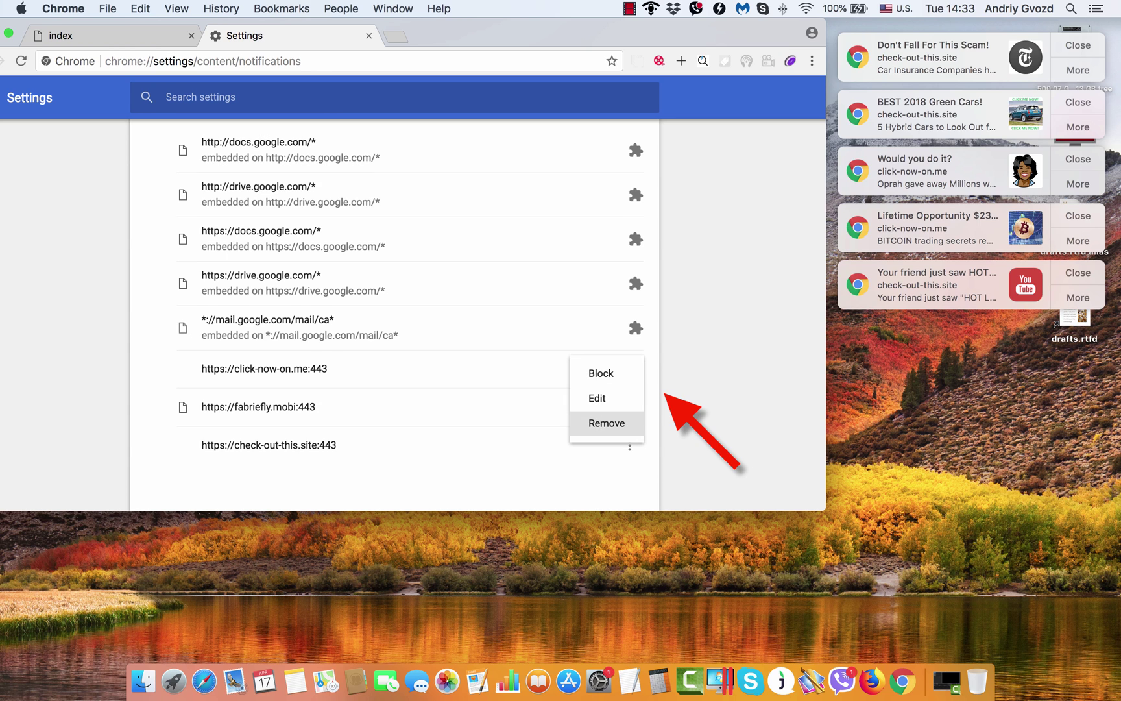
pyautogui.click(607, 423)
# Step: Remove fabriefly.mobi and check-out-this.site, then close the remaining spam notifications
pyautogui.click(629, 407)
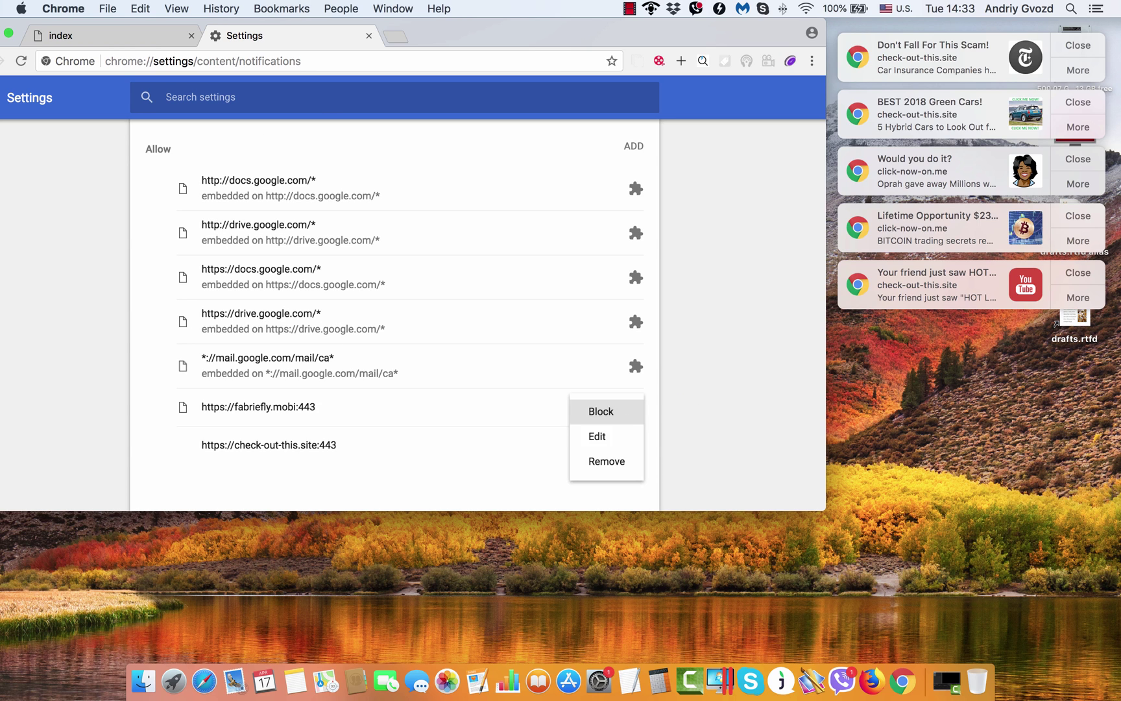
pyautogui.click(606, 461)
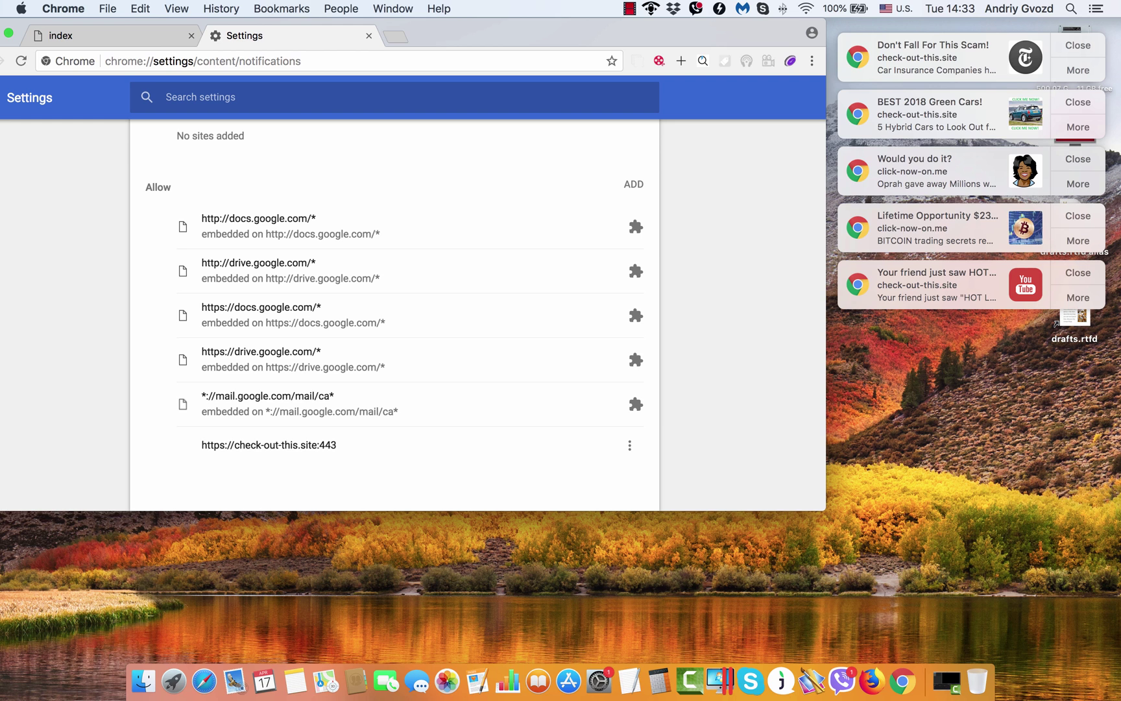
pyautogui.click(629, 445)
pyautogui.click(606, 440)
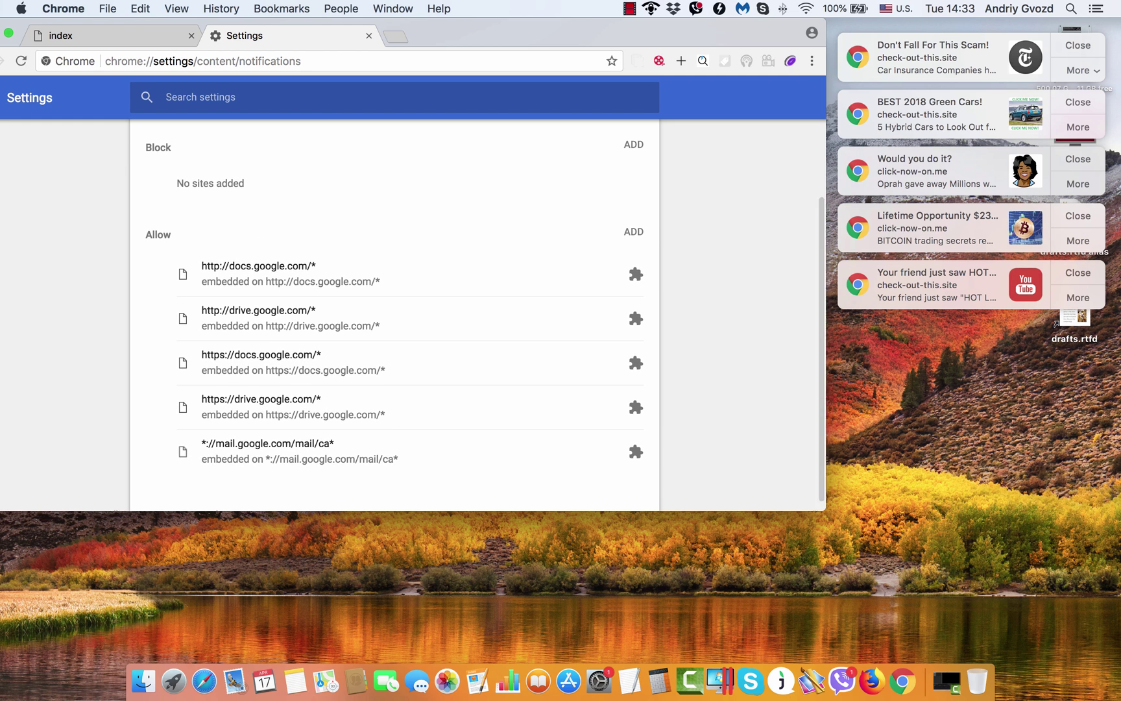
pyautogui.click(1077, 45)
pyautogui.click(1078, 45)
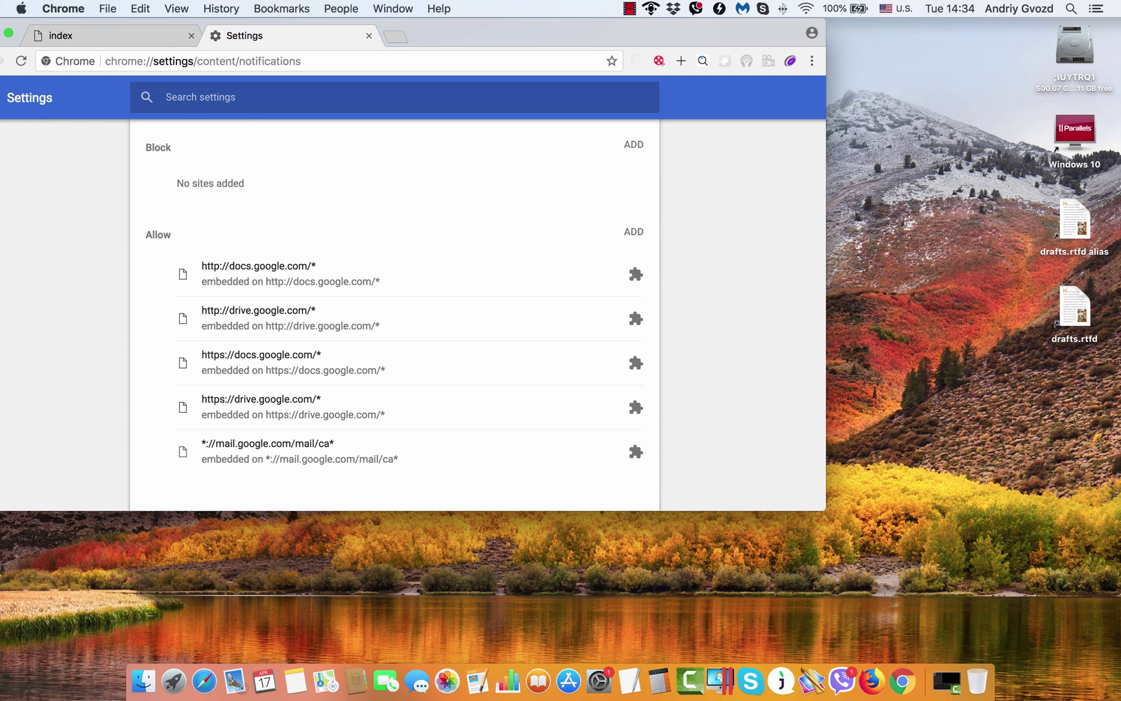
# Step: Open the Chrome application menu in the macOS menu bar, showing Quit Google Chrome
pyautogui.click(63, 8)
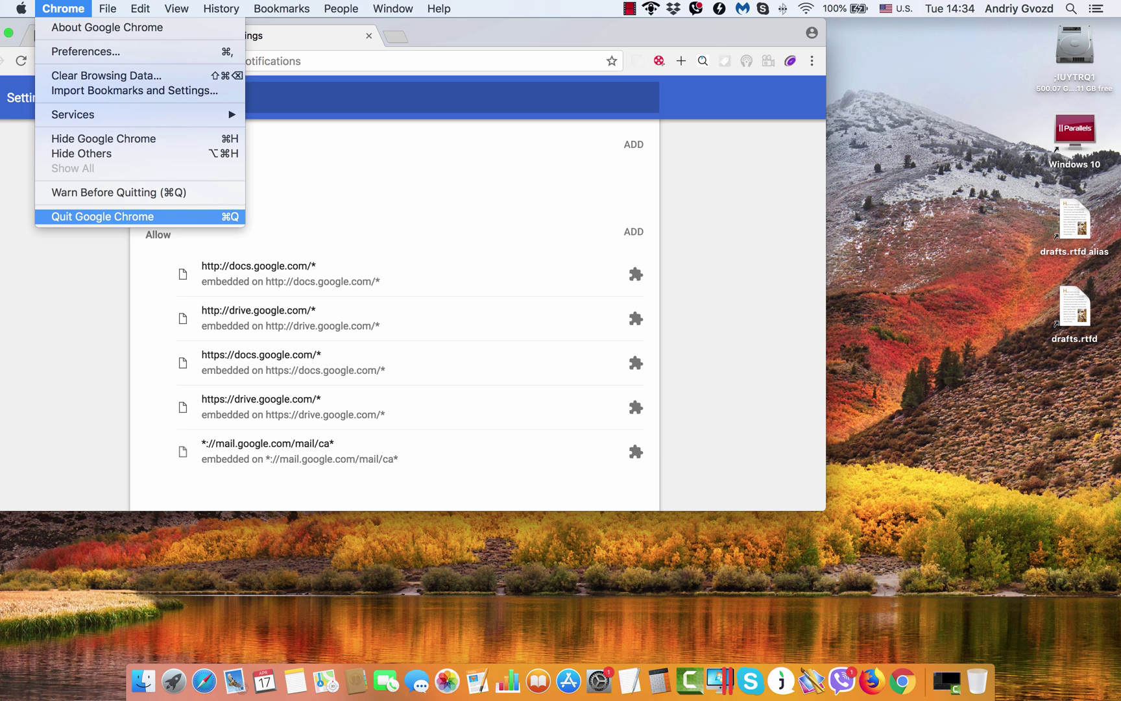